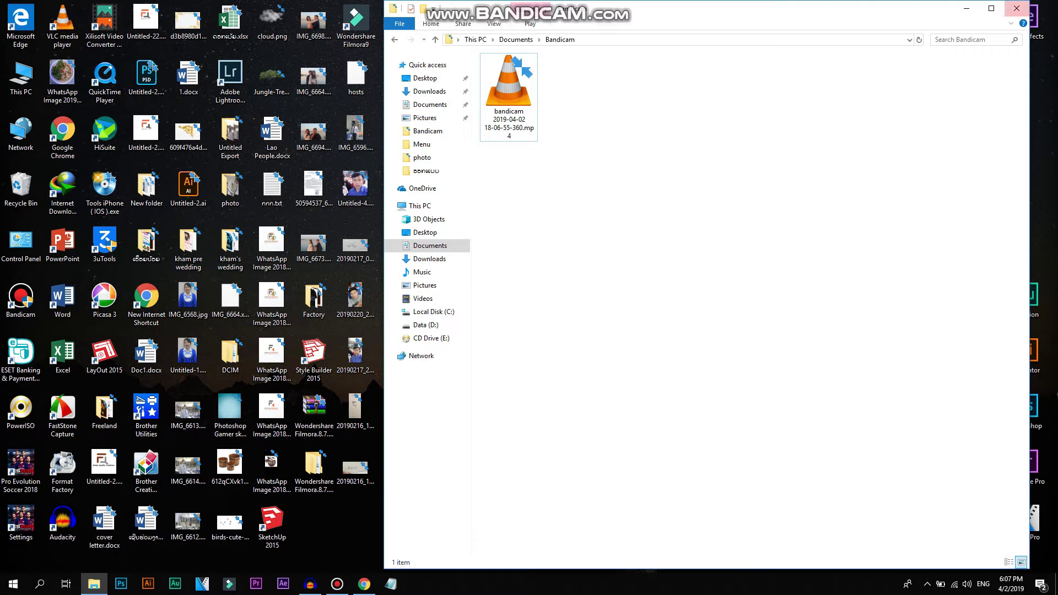
Download Remove_Compression_Overlay.zip from the nerdshack.co.uk page in Chrome, saving it to the Desktop
{"action": "left_click", "coordinate": [966, 7]}
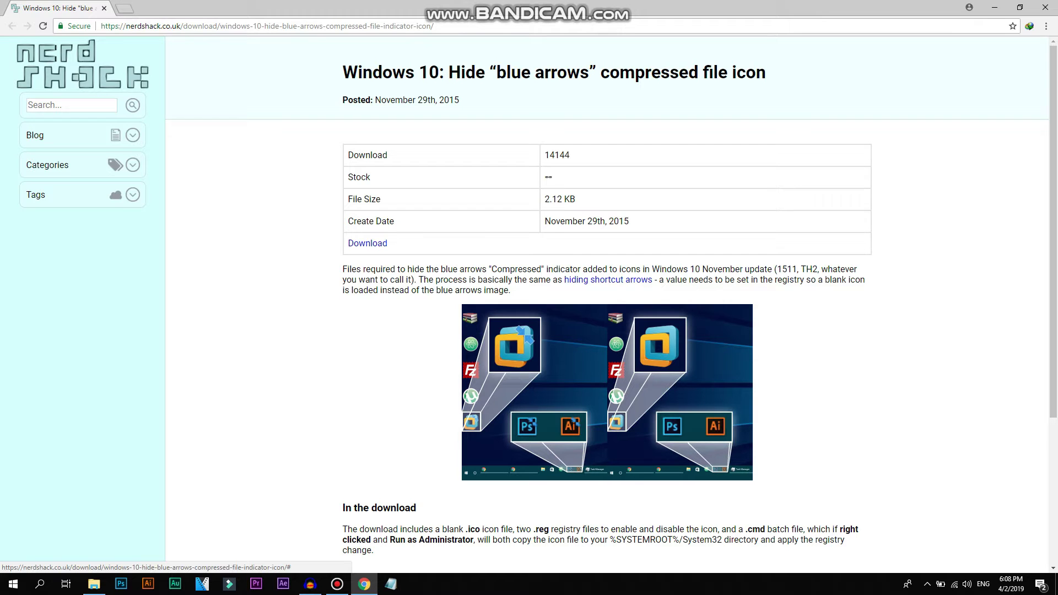
{"action": "left_click", "coordinate": [367, 243]}
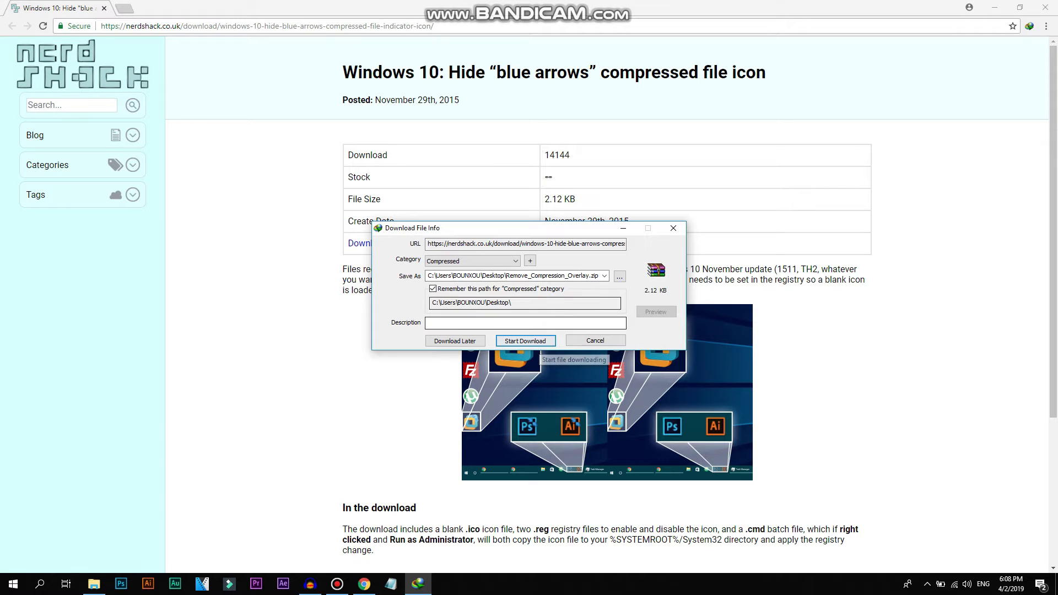
{"action": "left_click", "coordinate": [619, 276]}
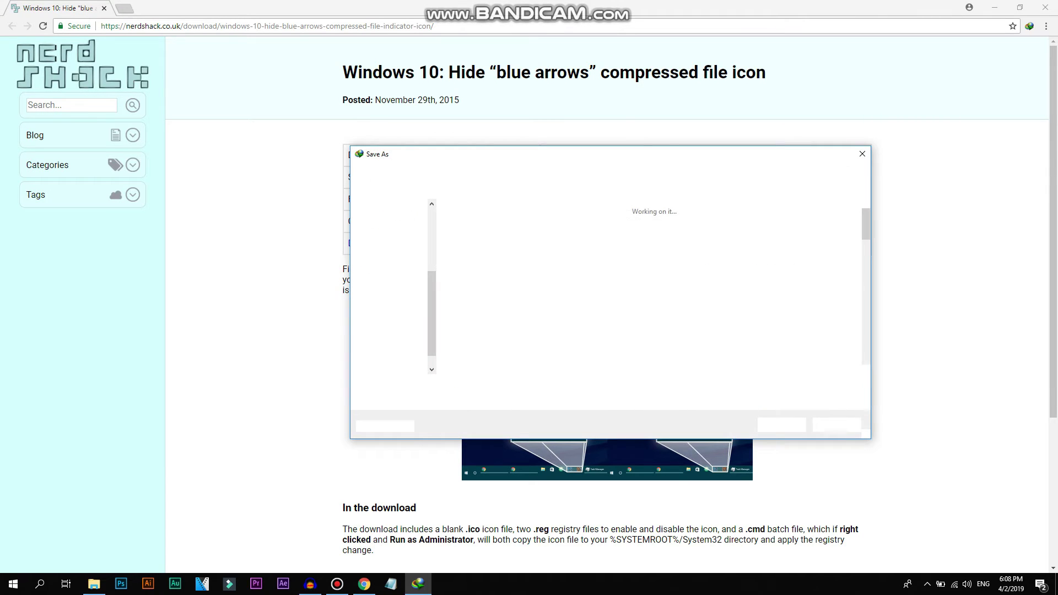
{"action": "left_click", "coordinate": [391, 253]}
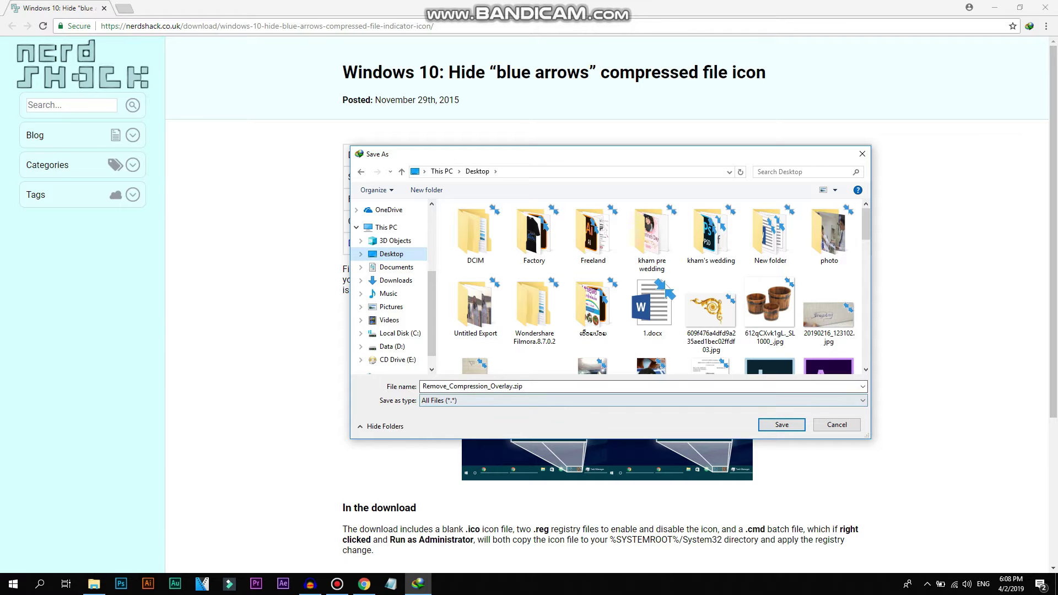
{"action": "key", "text": "Return"}
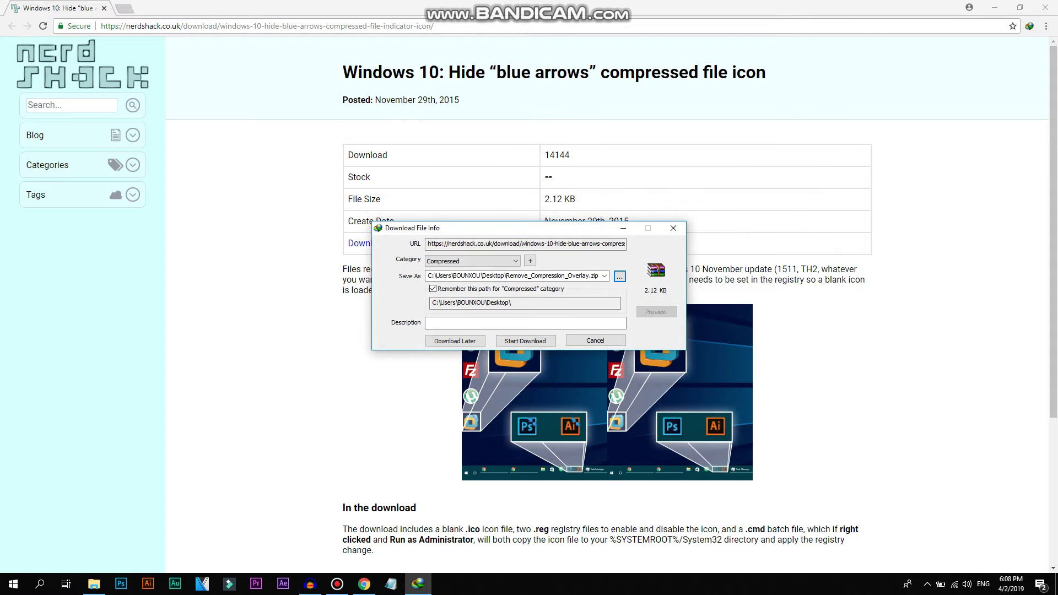
{"action": "left_click", "coordinate": [525, 341]}
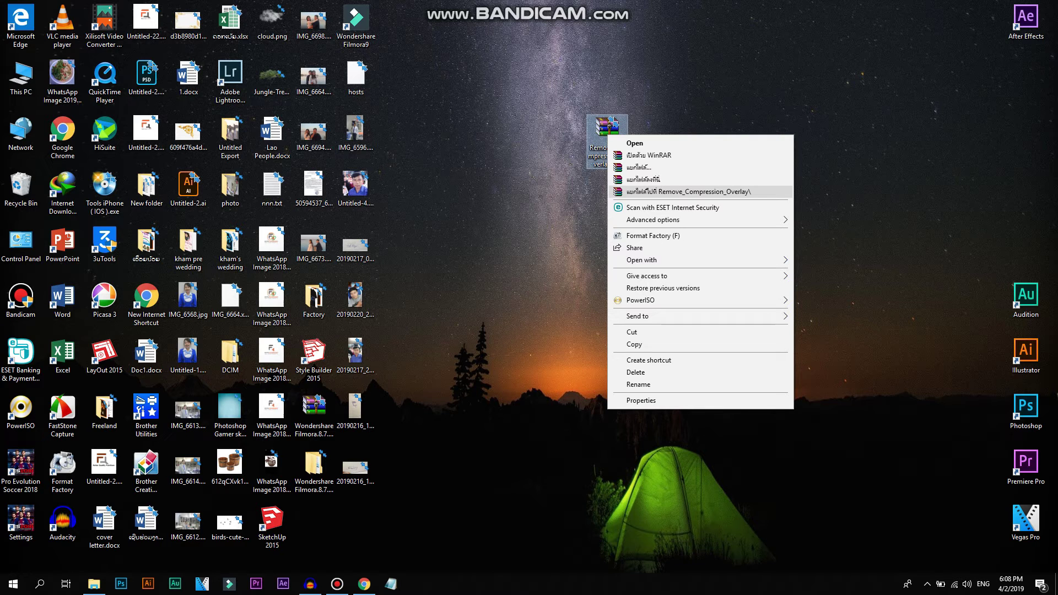
Extract the downloaded archive into a Remove_Compression_Overlay folder and place that folder beside the archive on the desktop
{"action": "left_click", "coordinate": [688, 192]}
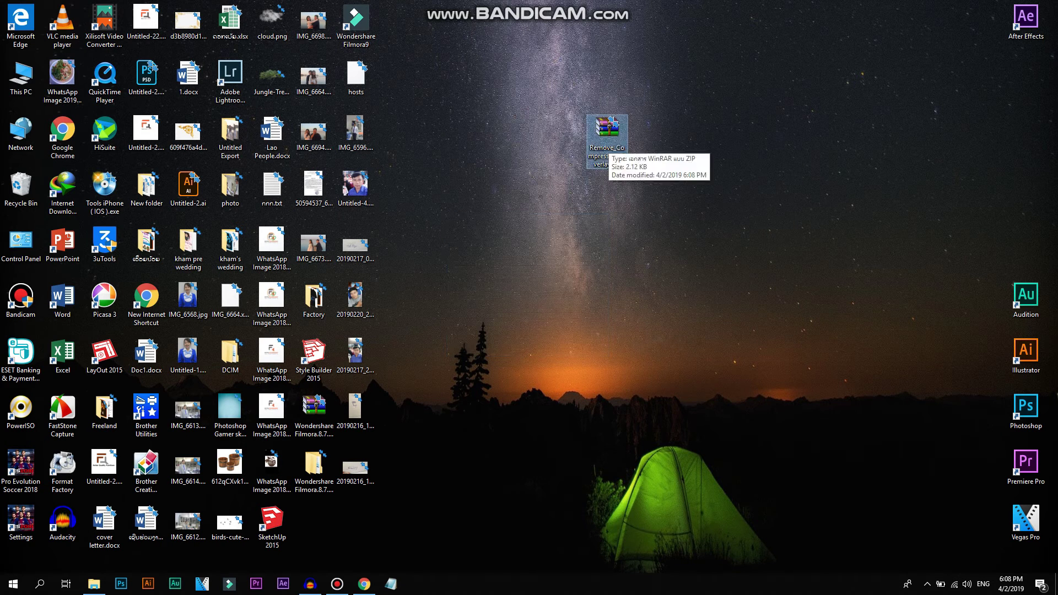
{"action": "right_click", "coordinate": [608, 135]}
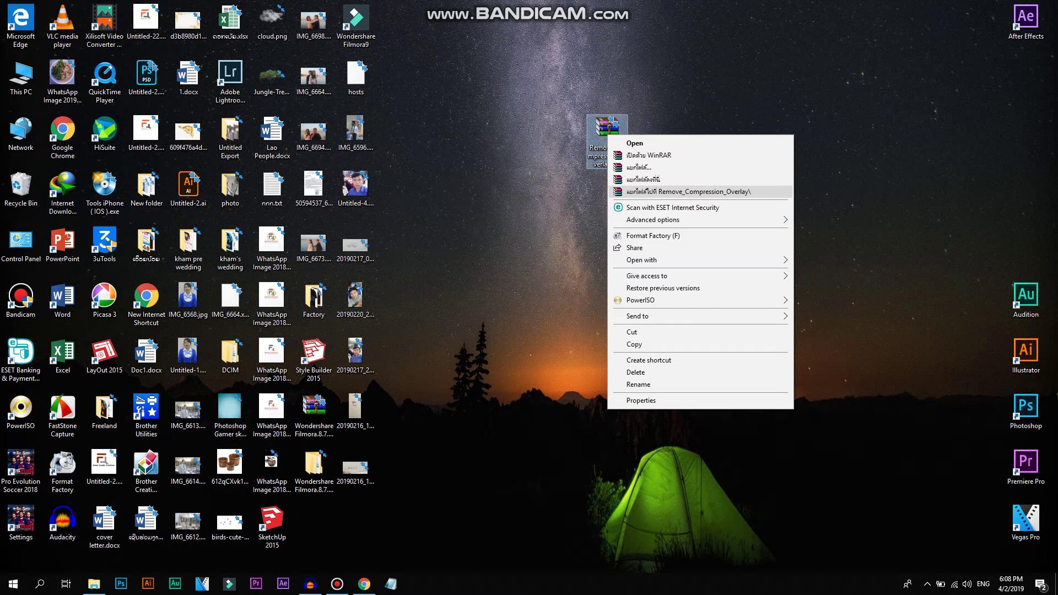
{"action": "left_click", "coordinate": [689, 191]}
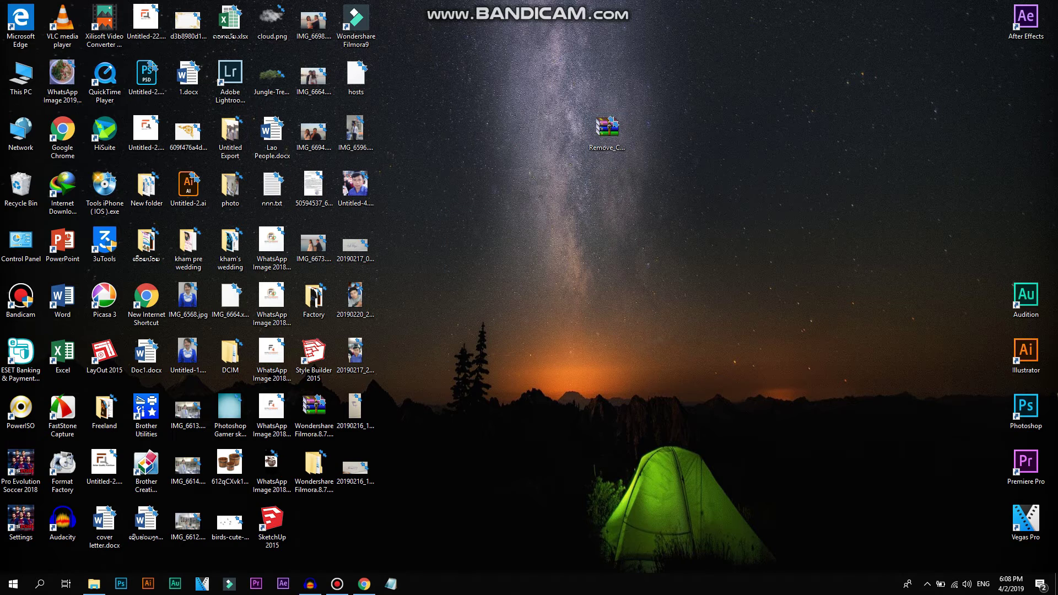
{"action": "left_click_drag", "start_coordinate": [314, 517], "coordinate": [554, 130]}
Open the extracted Remove_Compression_Overlay folder and copy the empty.ico file
{"action": "double_click", "coordinate": [565, 135]}
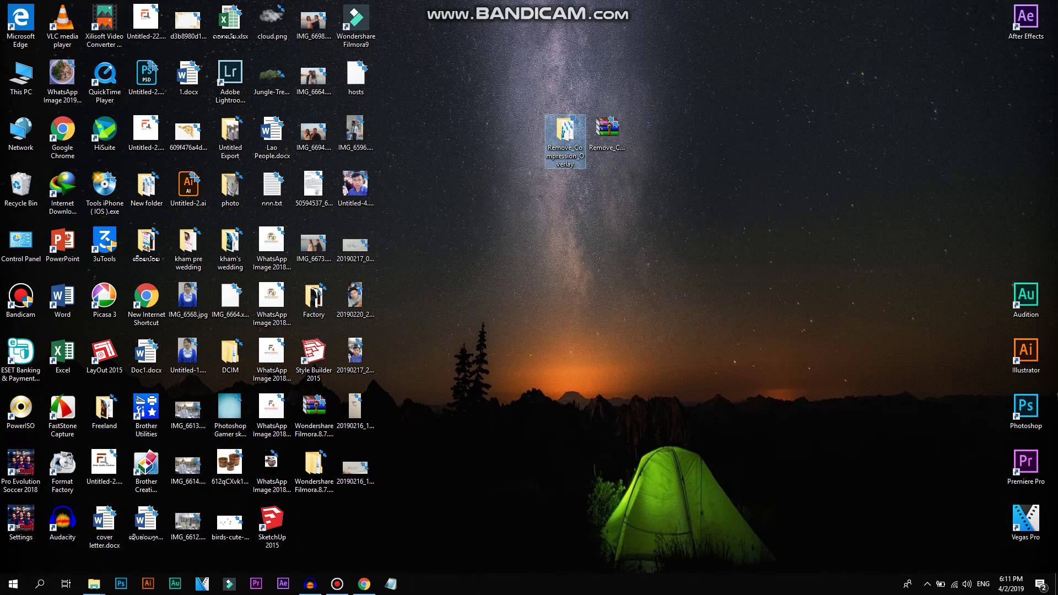
{"action": "double_click", "coordinate": [565, 135]}
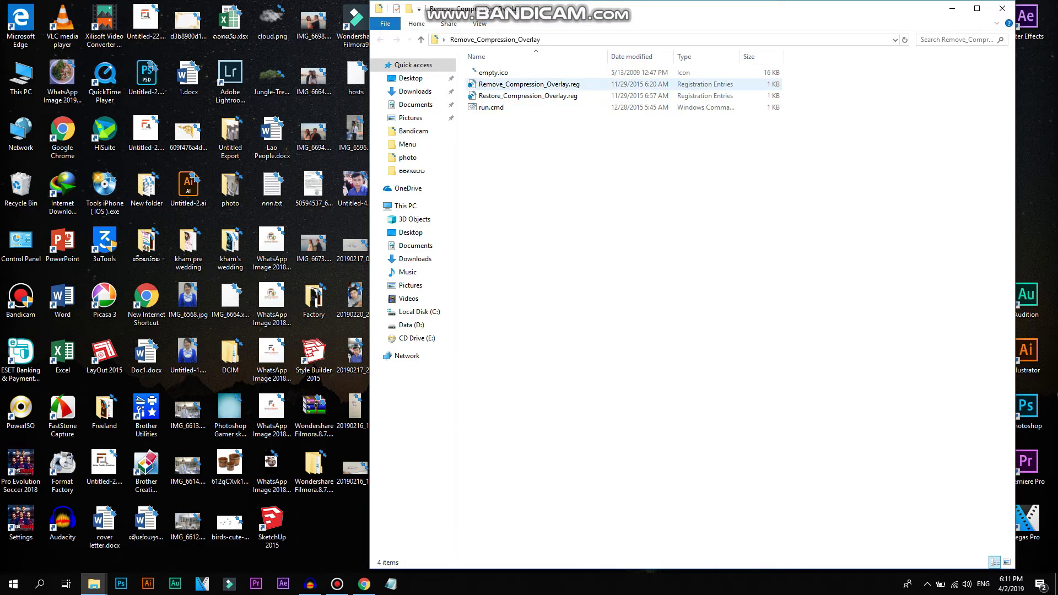
{"action": "left_click", "coordinate": [496, 72]}
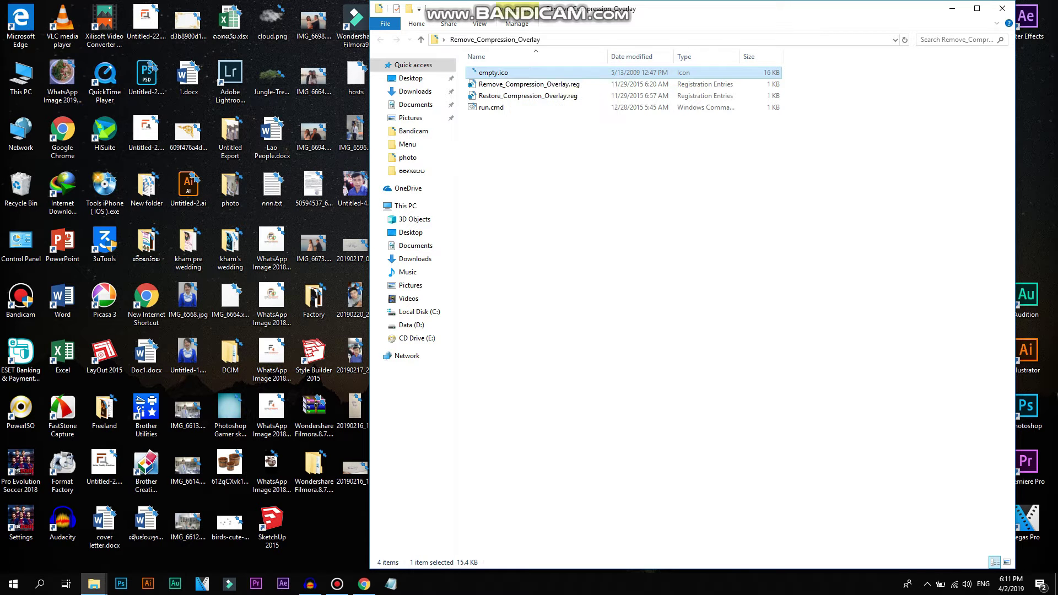
{"action": "right_click", "coordinate": [508, 73]}
{"action": "left_click", "coordinate": [537, 312]}
Open the System32 folder inside the Windows folder on Local Disk (C:)
{"action": "left_click", "coordinate": [21, 76]}
{"action": "double_click", "coordinate": [21, 76]}
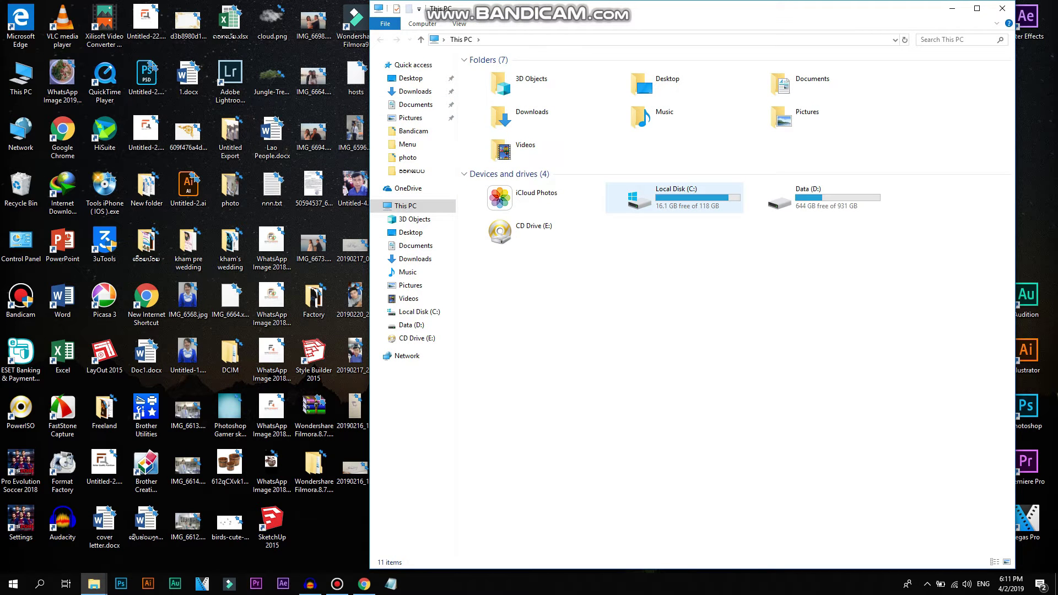
{"action": "double_click", "coordinate": [683, 197]}
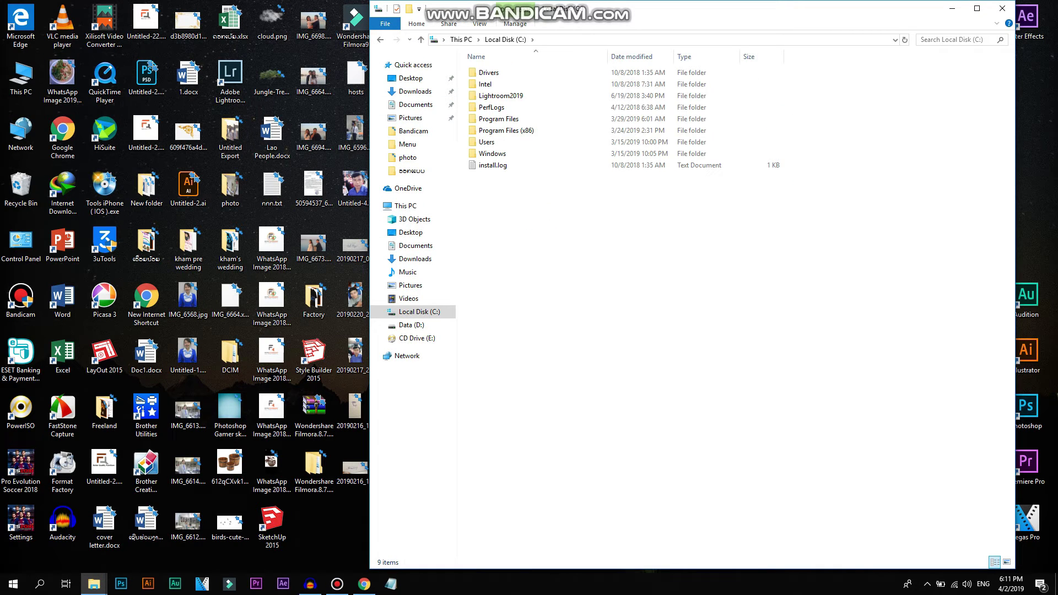
{"action": "left_click", "coordinate": [492, 153]}
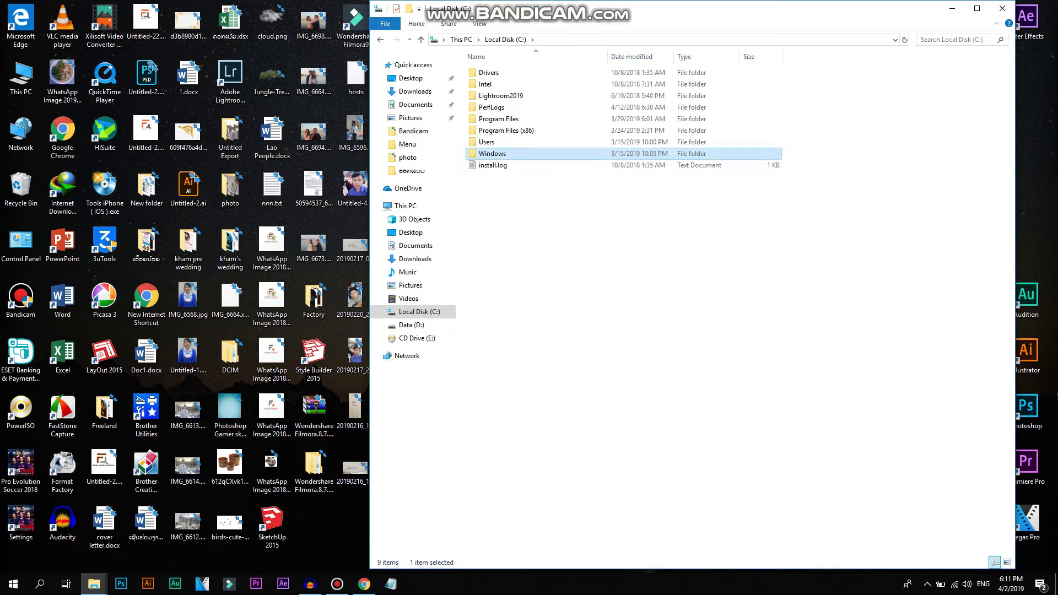
{"action": "double_click", "coordinate": [492, 154]}
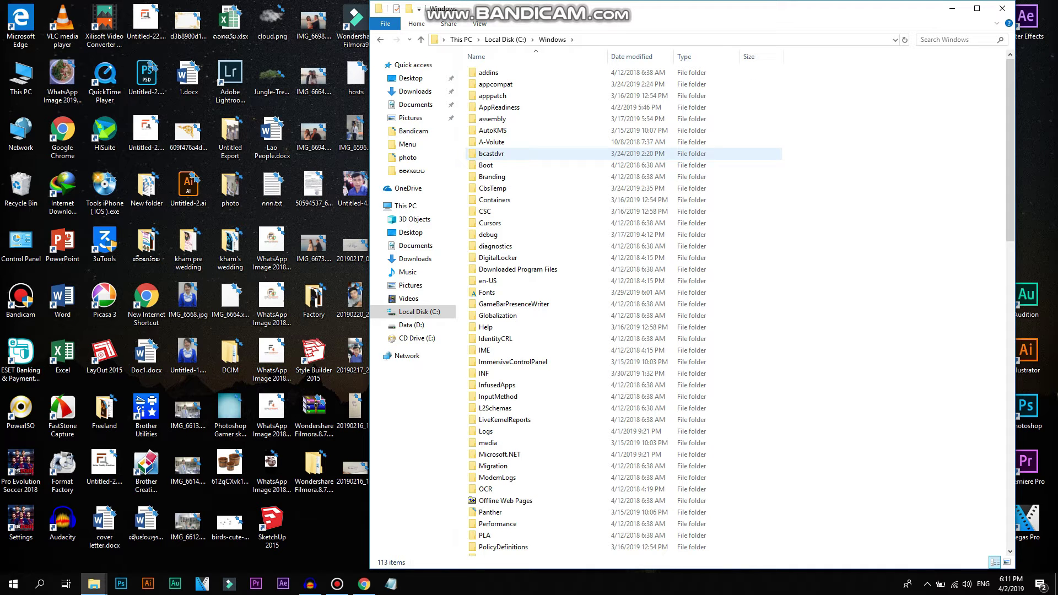
{"action": "scroll", "coordinate": [551, 393], "scroll_direction": "down", "scroll_amount": 3}
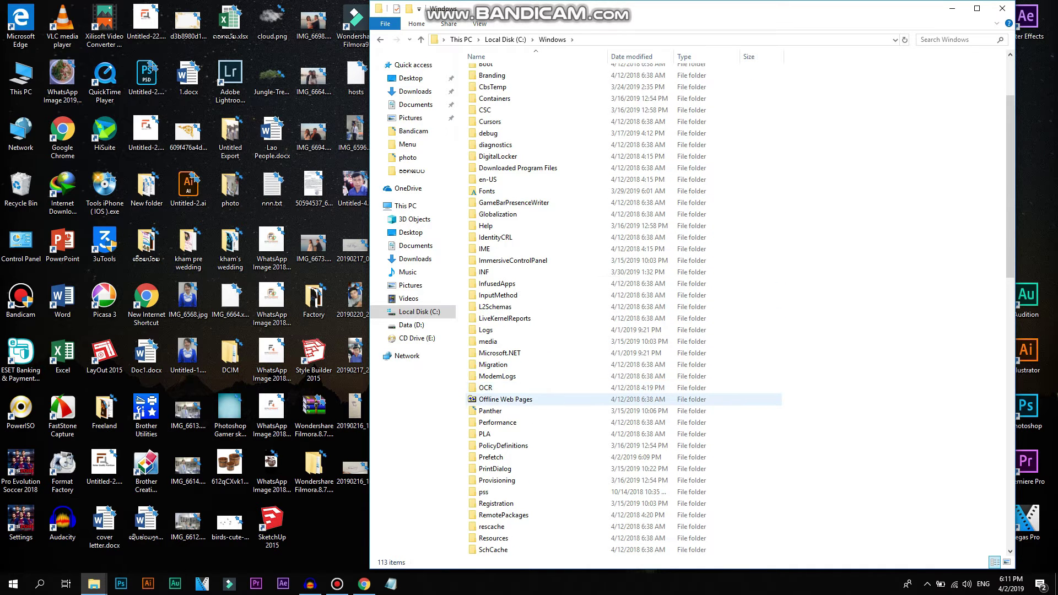
{"action": "scroll", "coordinate": [551, 399], "scroll_direction": "down", "scroll_amount": 4}
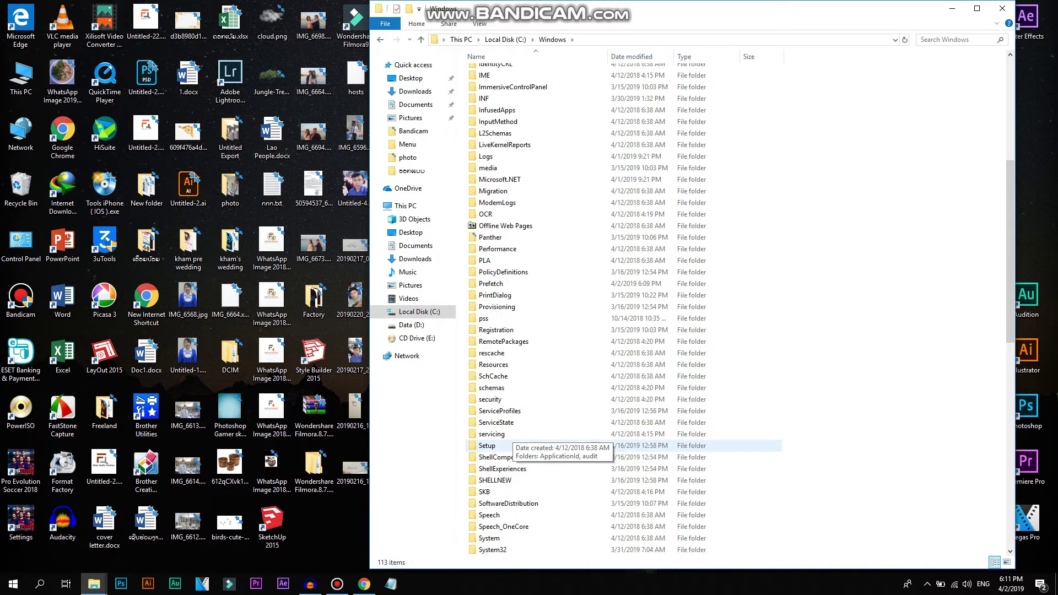
{"action": "scroll", "coordinate": [550, 445], "scroll_direction": "down", "scroll_amount": 5}
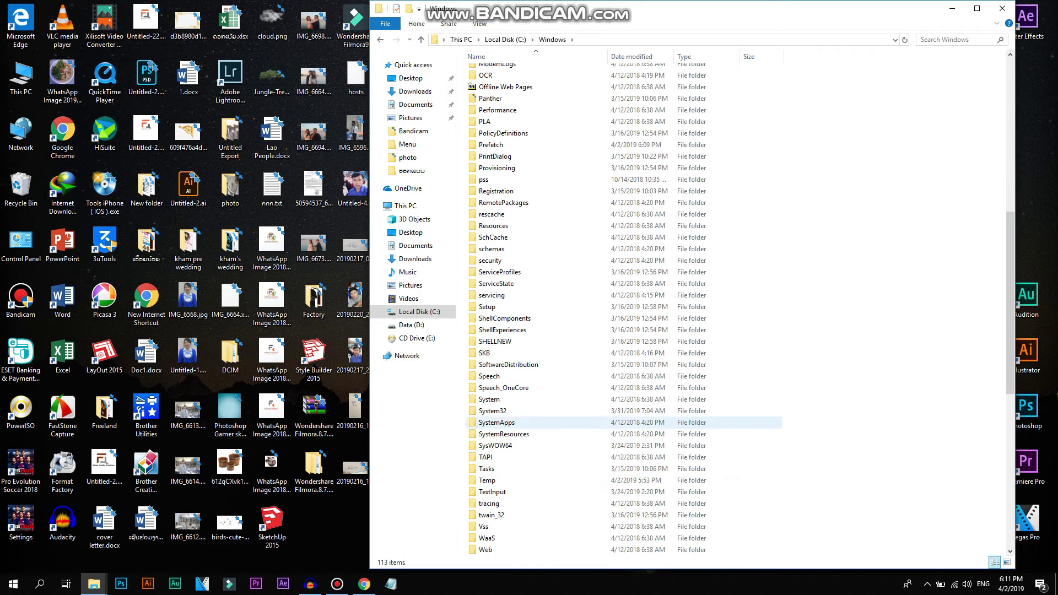
{"action": "double_click", "coordinate": [492, 410]}
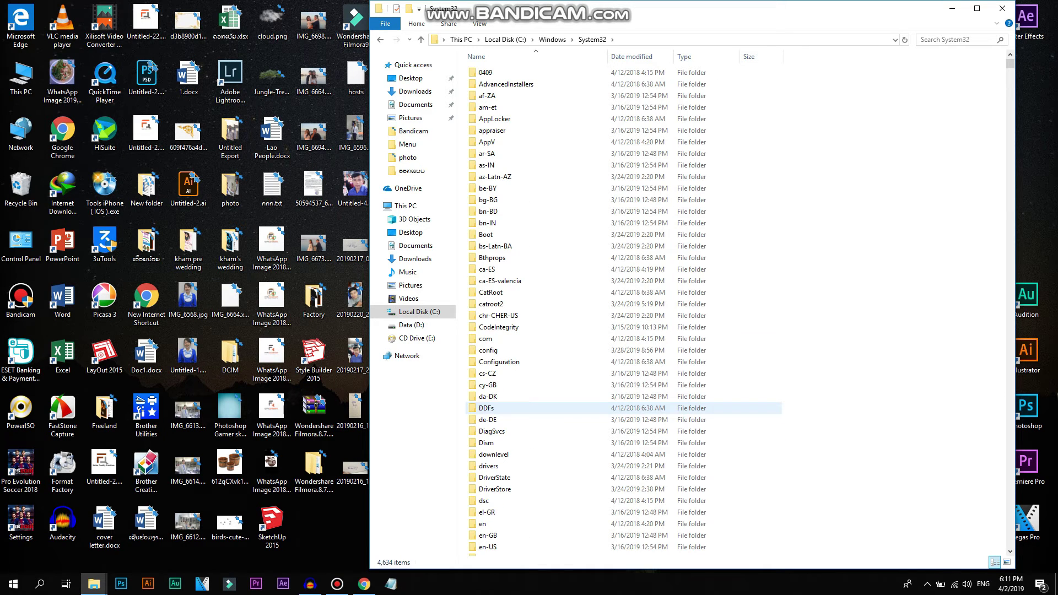
Paste empty.ico into System32 with administrator permission and close the folder window
{"action": "right_click", "coordinate": [766, 167]}
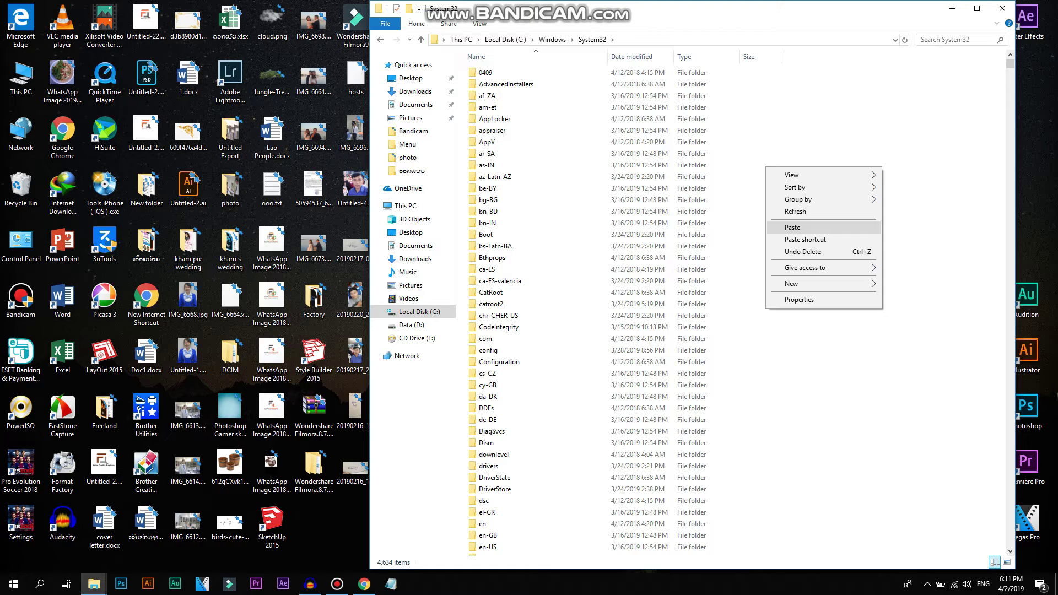
{"action": "left_click", "coordinate": [792, 227]}
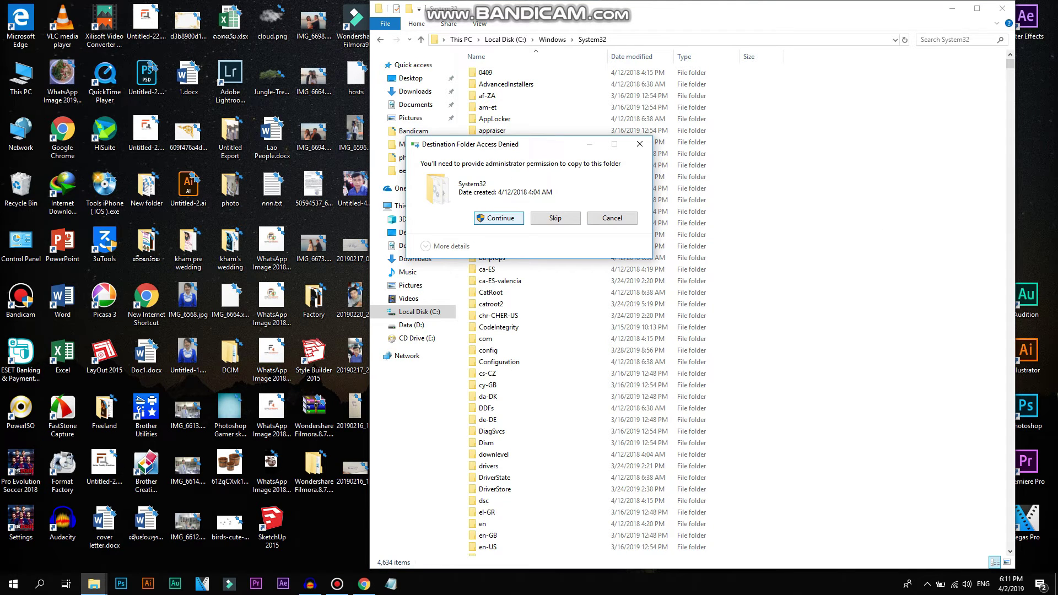
{"action": "key", "text": "Return"}
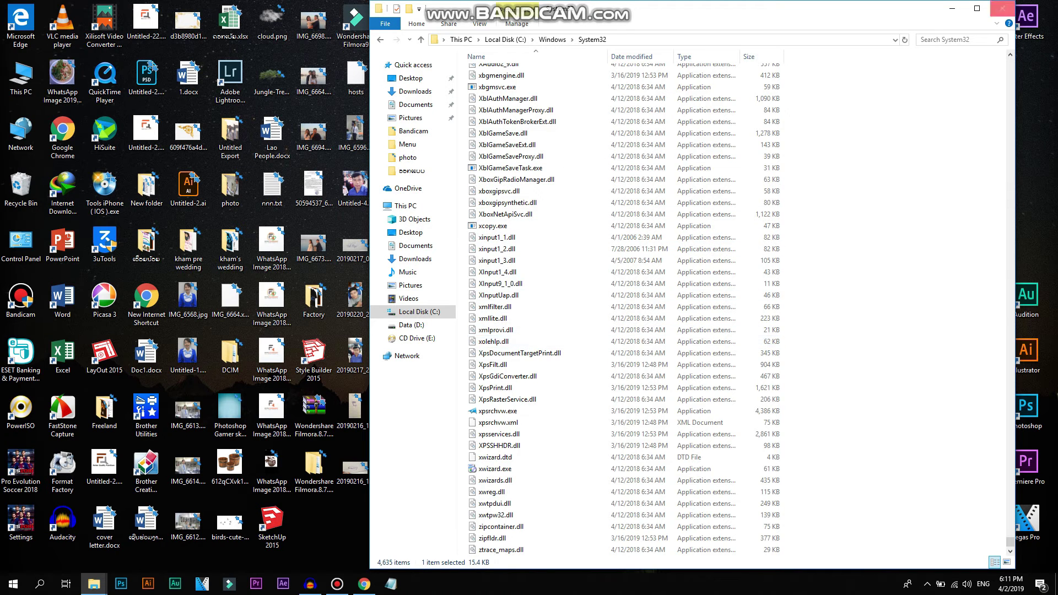
{"action": "left_click", "coordinate": [1001, 7]}
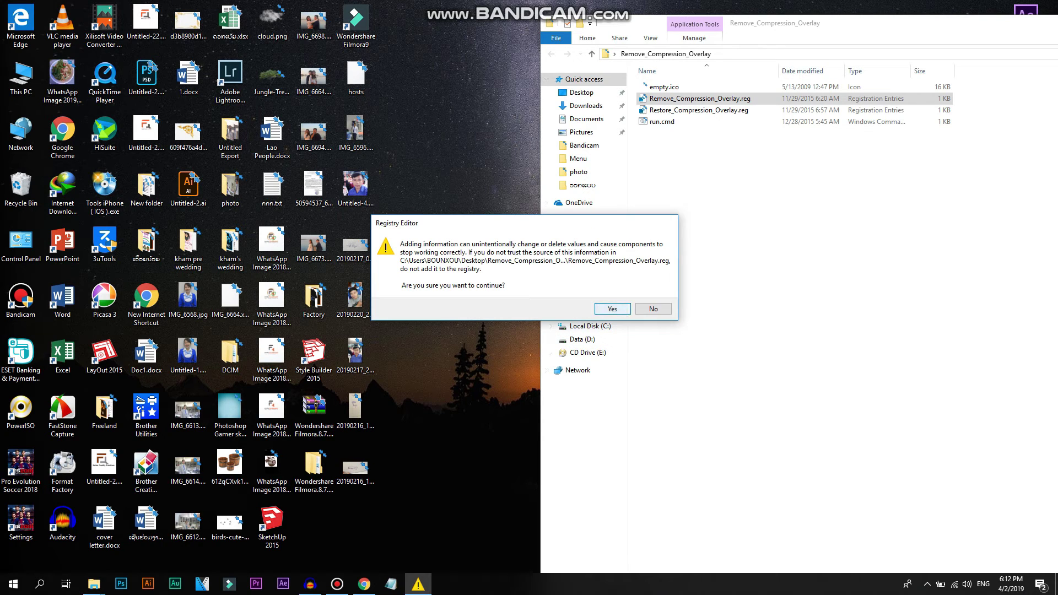
Approve adding Remove_Compression_Overlay.reg to the registry and dismiss the closing message
{"action": "key", "text": "Return"}
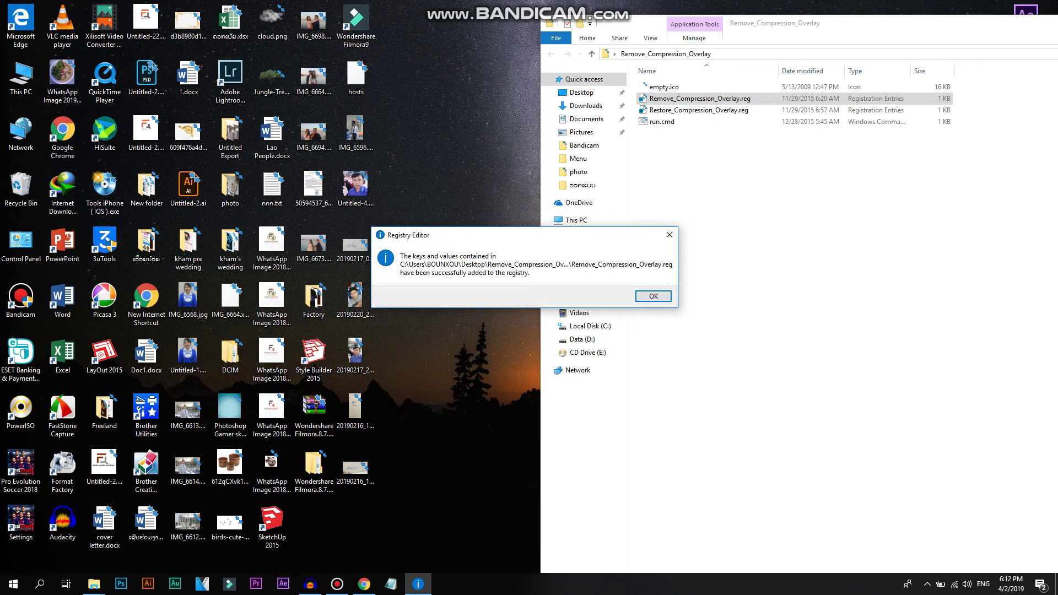
{"action": "key", "text": "Return"}
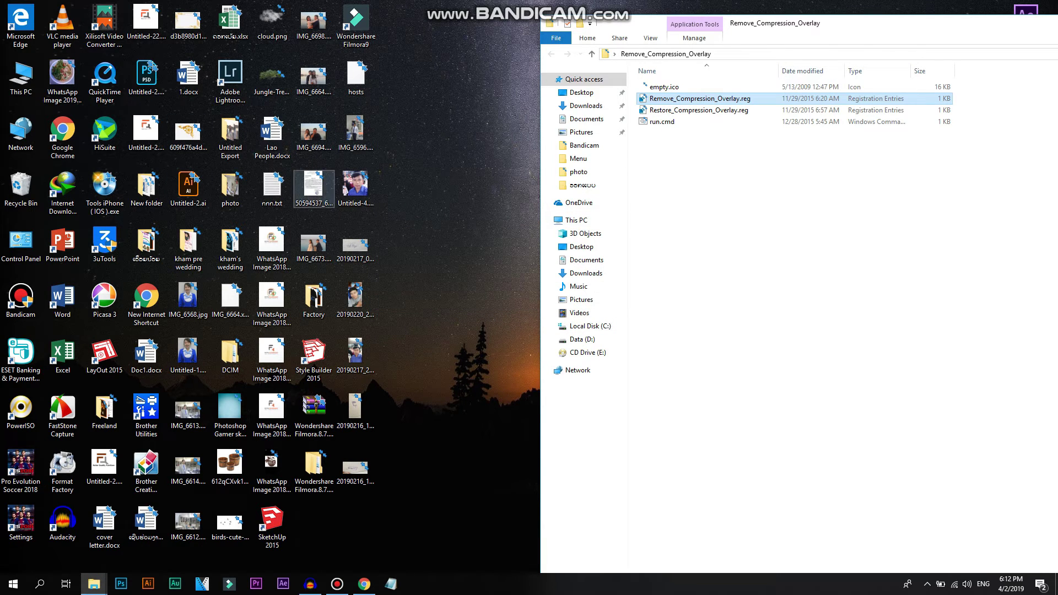
Restart the Windows Explorer process from Task Manager, and move the Task Manager window clear of the desktop icons
{"action": "right_click", "coordinate": [555, 584]}
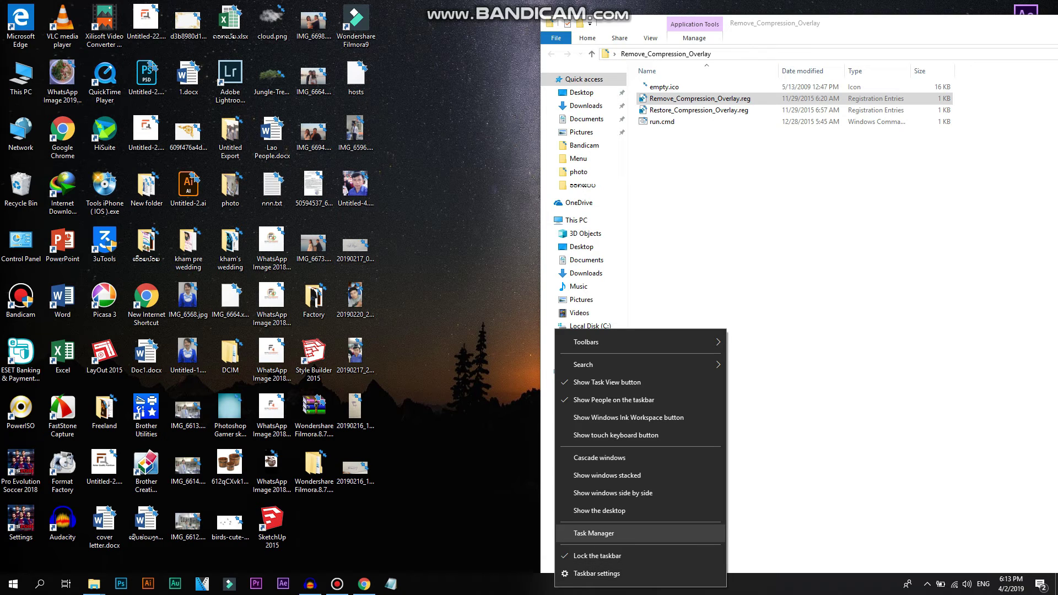
{"action": "left_click", "coordinate": [593, 533]}
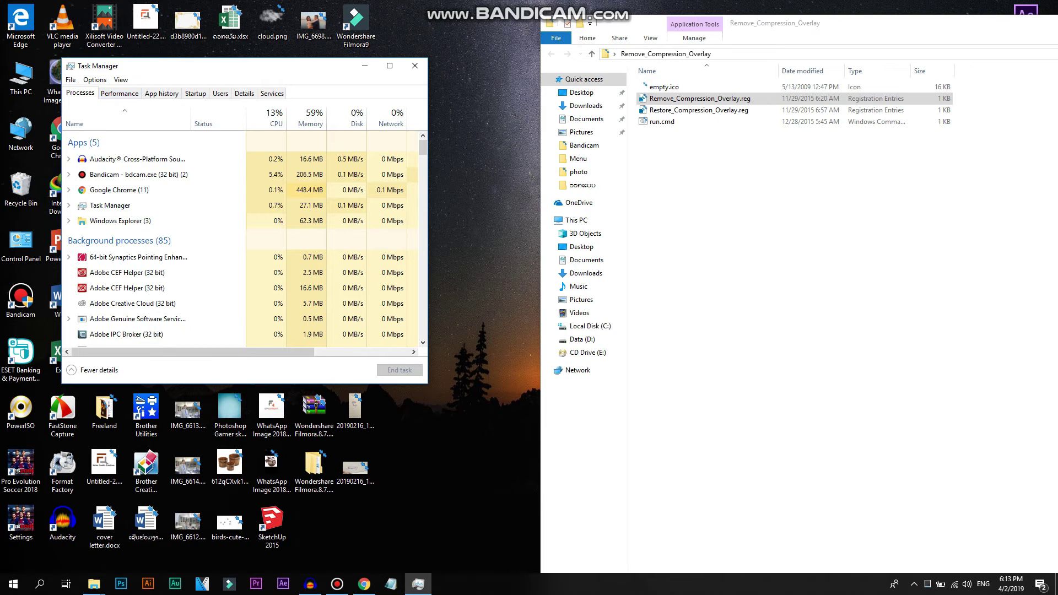
{"action": "left_click", "coordinate": [138, 220]}
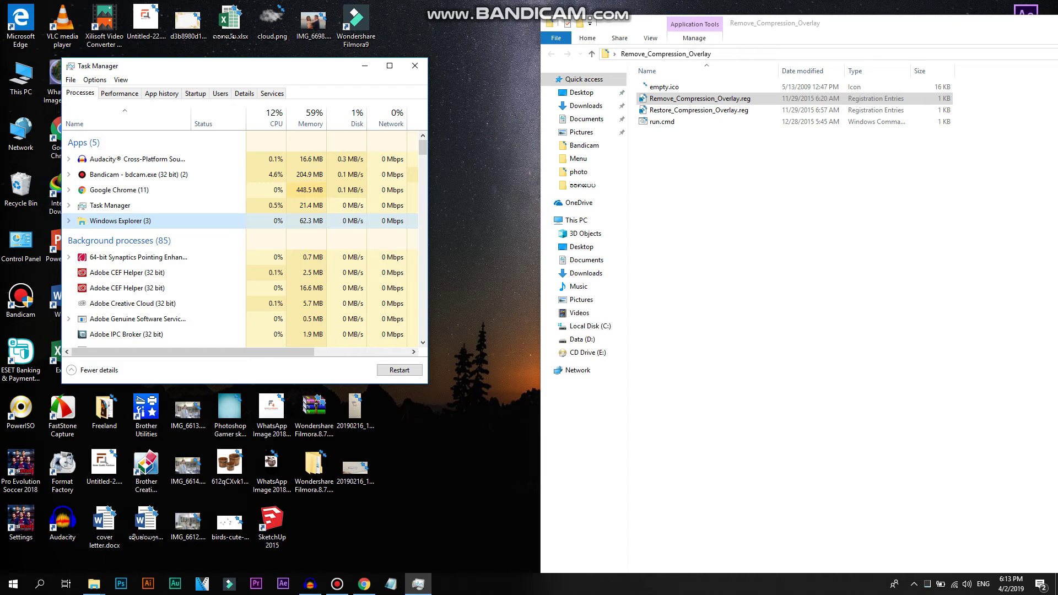
{"action": "right_click", "coordinate": [127, 220]}
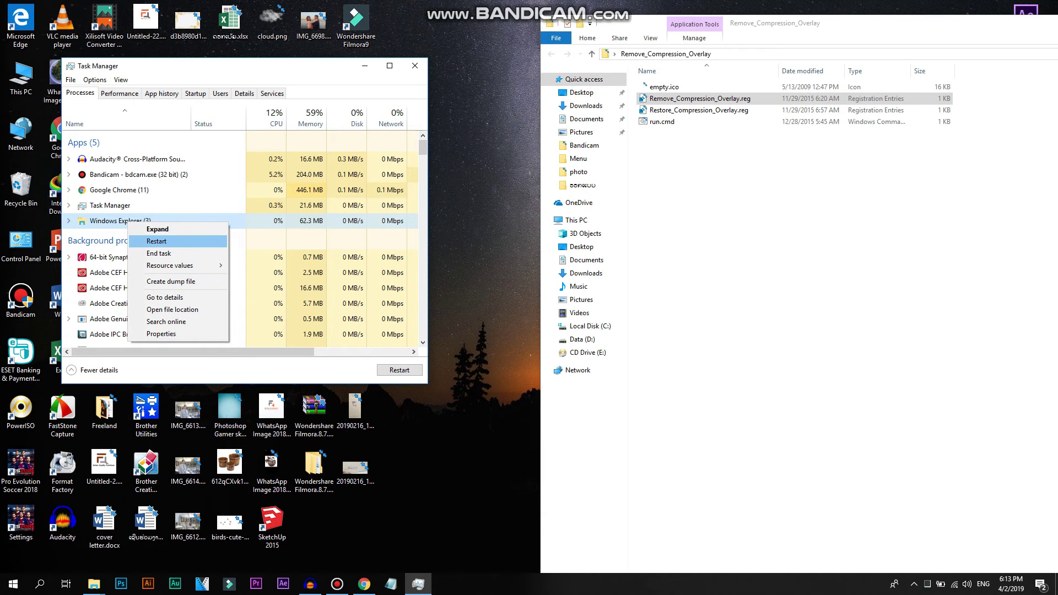
{"action": "left_click", "coordinate": [160, 241]}
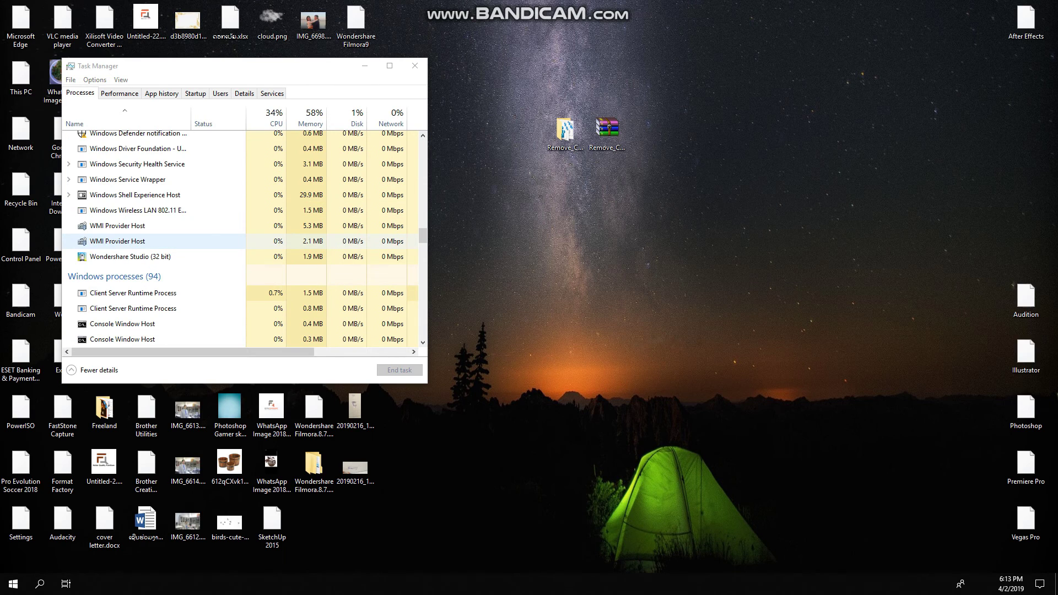
{"action": "left_click_drag", "start_coordinate": [220, 65], "coordinate": [648, 105]}
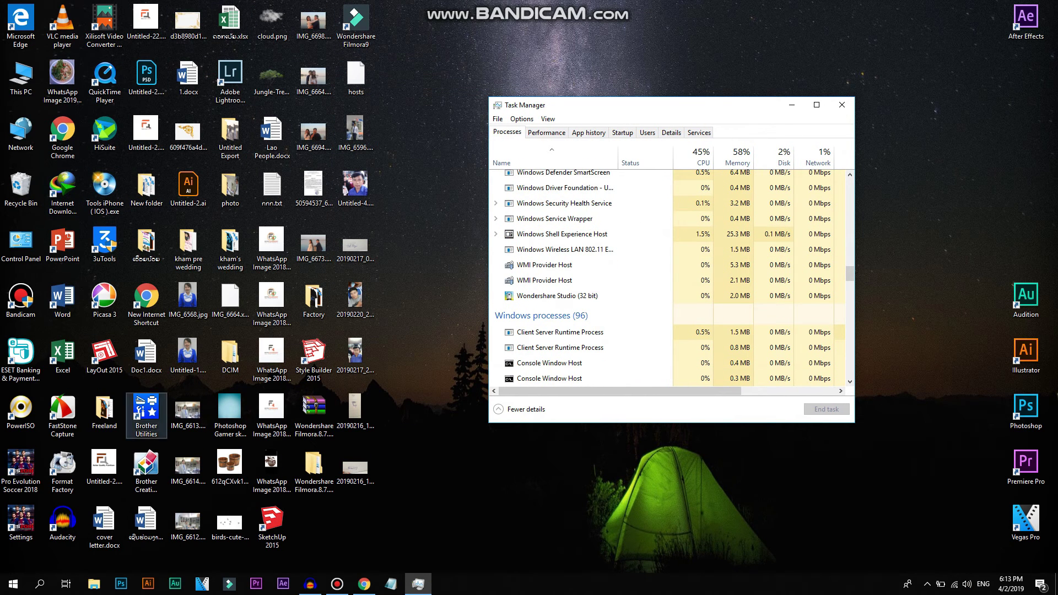